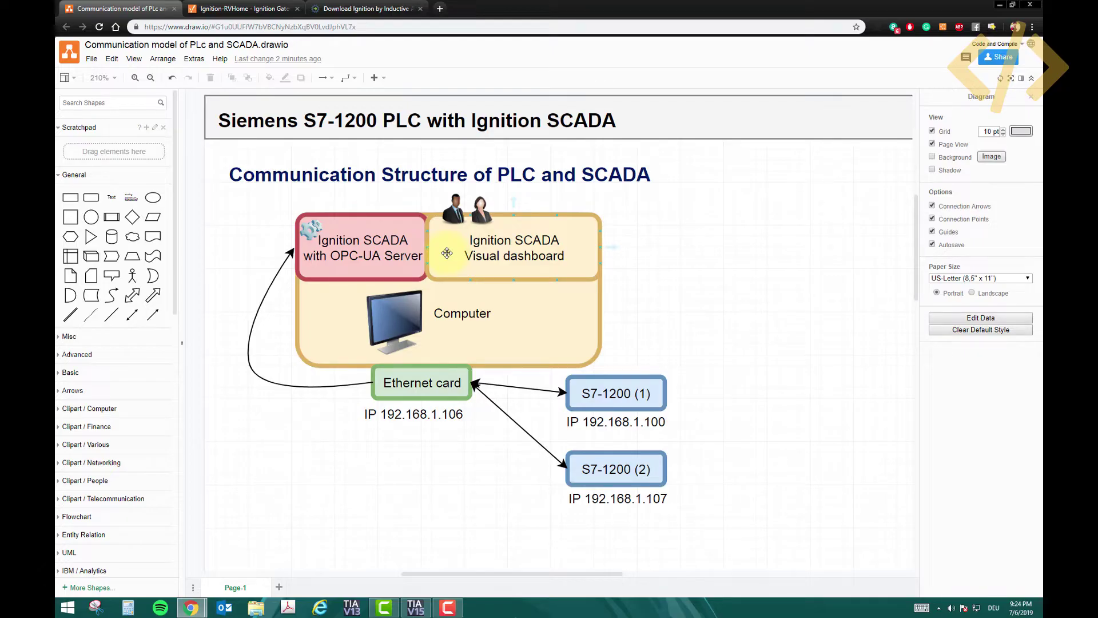
Step: Inspect the Computer container, Ignition SCADA box, both S7-1200 PLCs and the 192.168.1.100/192.168.1.106 labels
{"action": "left_click", "coordinate": [472, 326]}
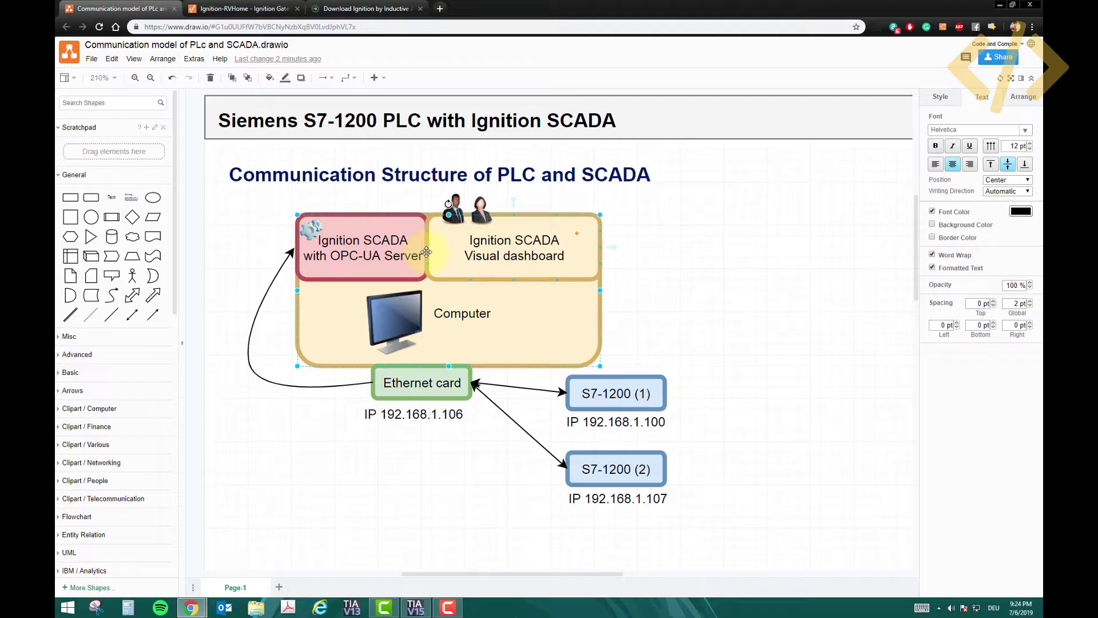
{"action": "left_click", "coordinate": [366, 259]}
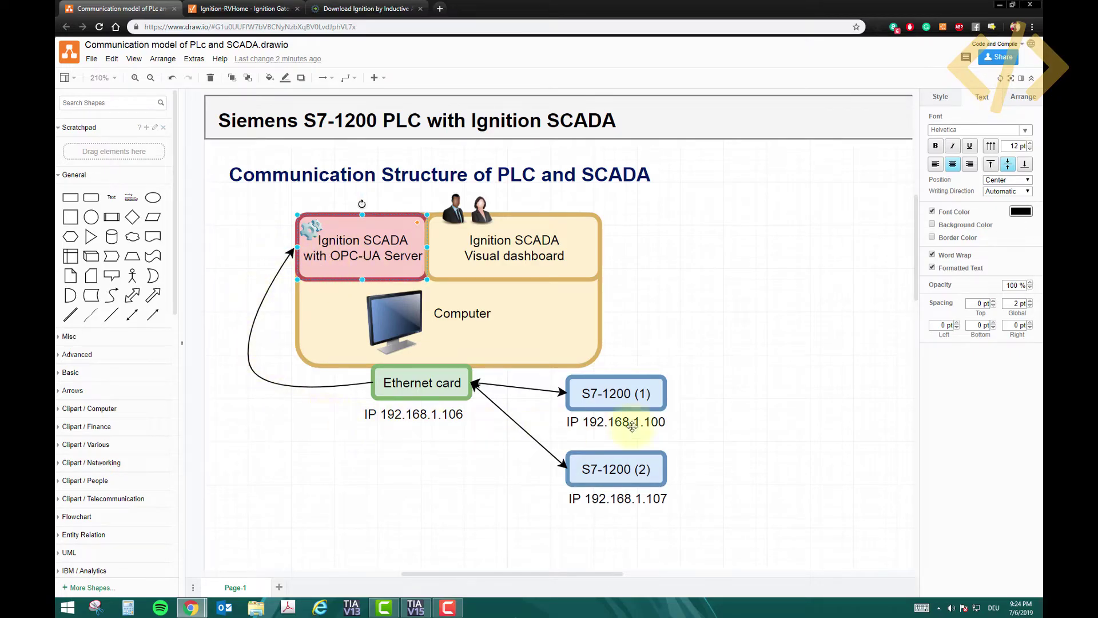
{"action": "left_click", "coordinate": [654, 413]}
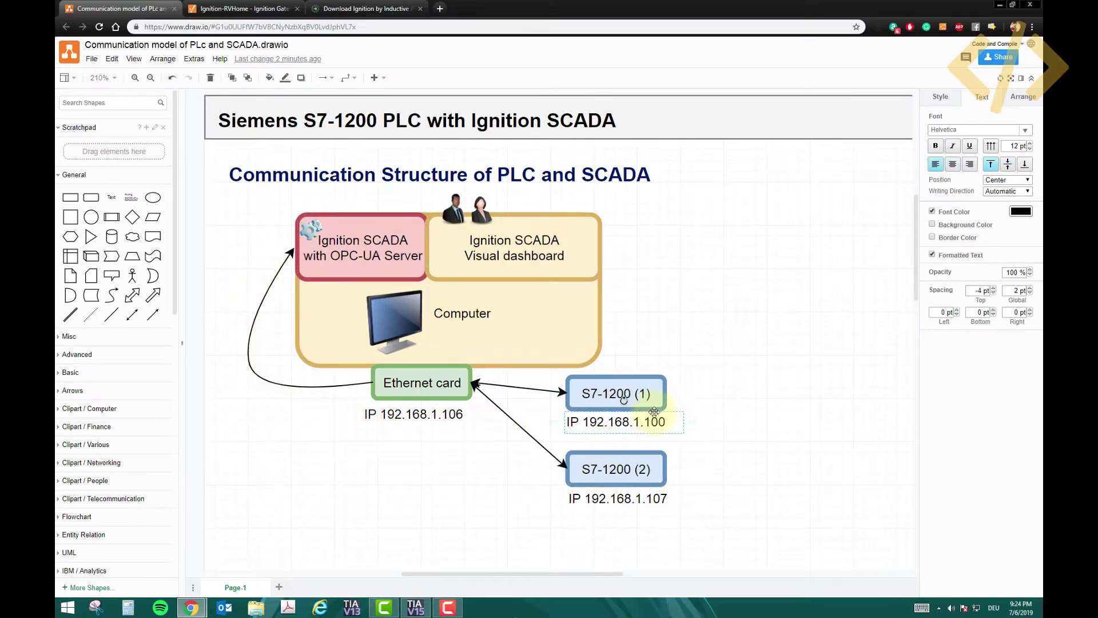
{"action": "left_click", "coordinate": [610, 393]}
{"action": "left_click", "coordinate": [612, 461]}
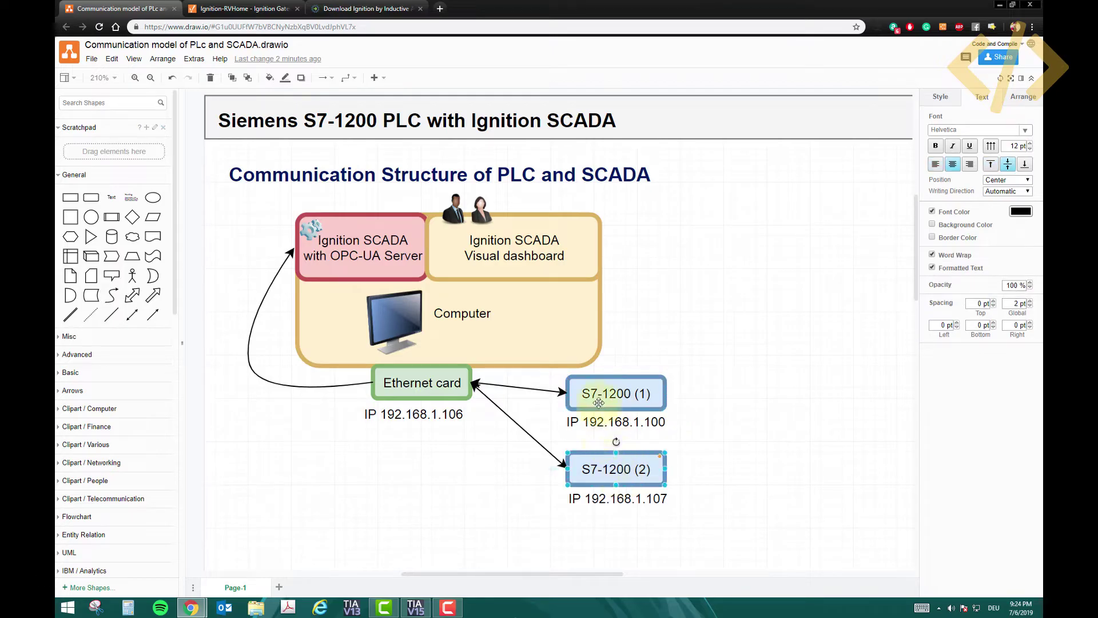
{"action": "left_click", "coordinate": [598, 400]}
{"action": "left_click", "coordinate": [597, 458]}
{"action": "left_click", "coordinate": [593, 404]}
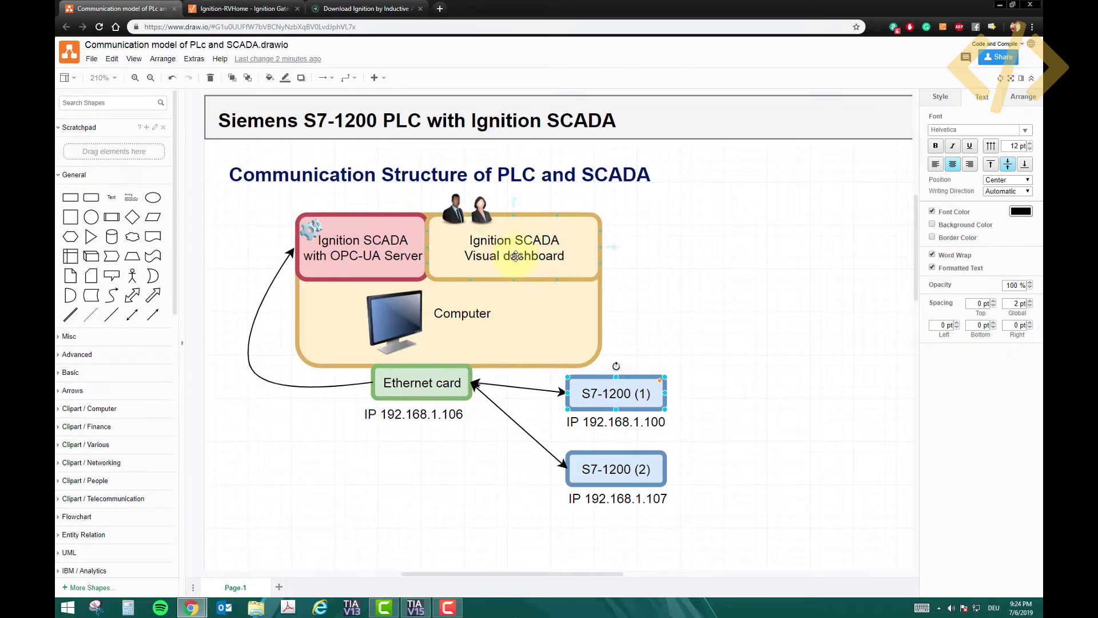
{"action": "left_click", "coordinate": [665, 272]}
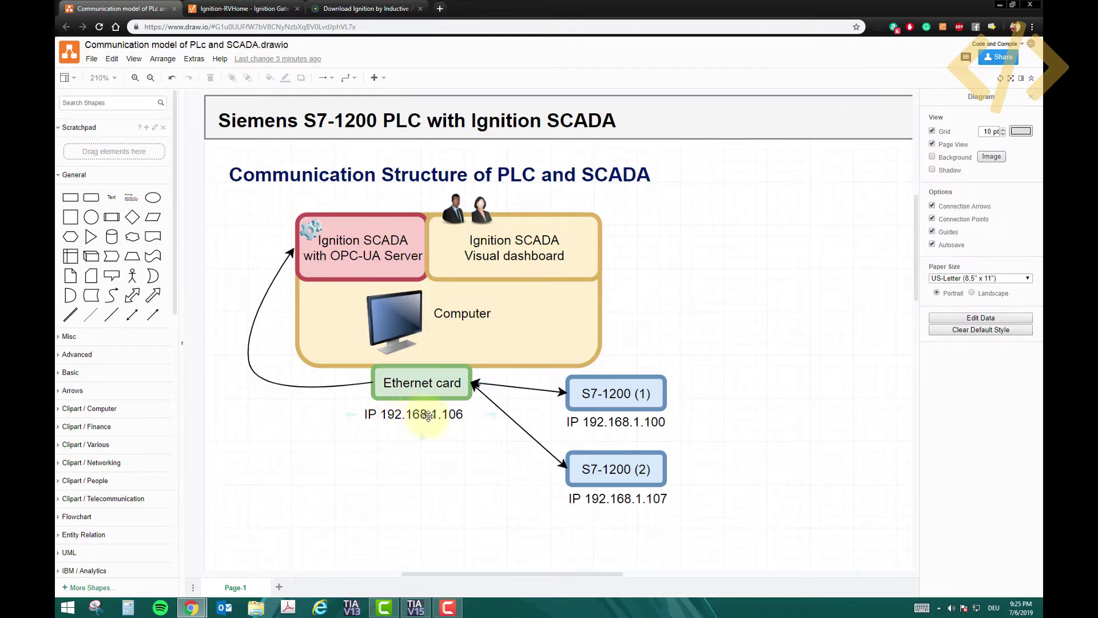
{"action": "left_click", "coordinate": [428, 416]}
{"action": "left_click", "coordinate": [460, 448]}
Step: Bring up the Ethernet connection's properties from Network Connections
{"action": "right_click", "coordinate": [68, 607]}
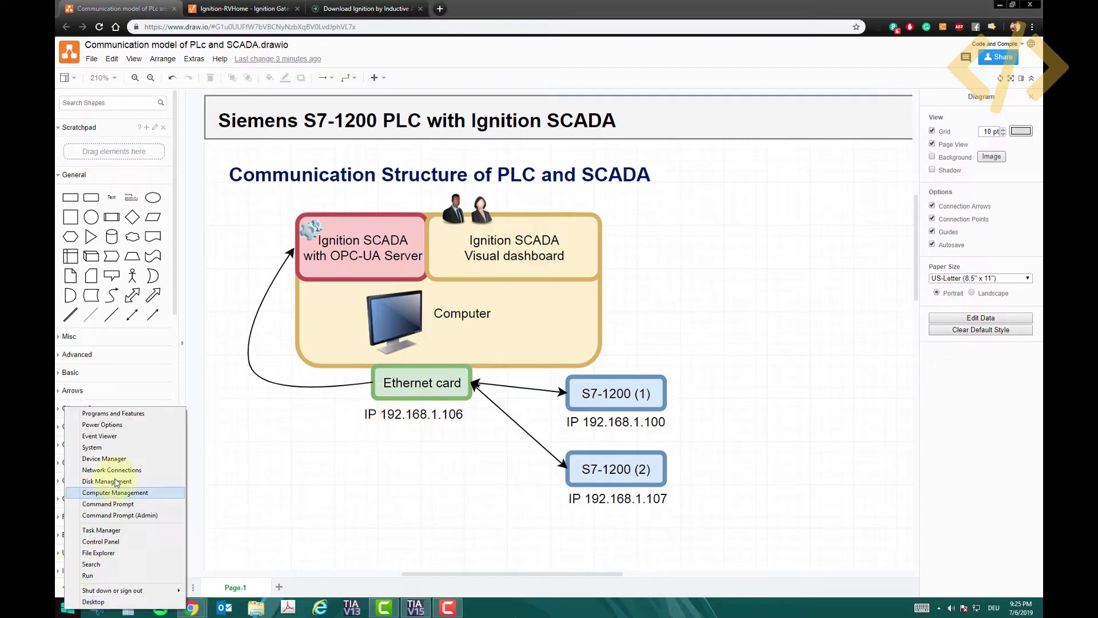
{"action": "left_click", "coordinate": [122, 475]}
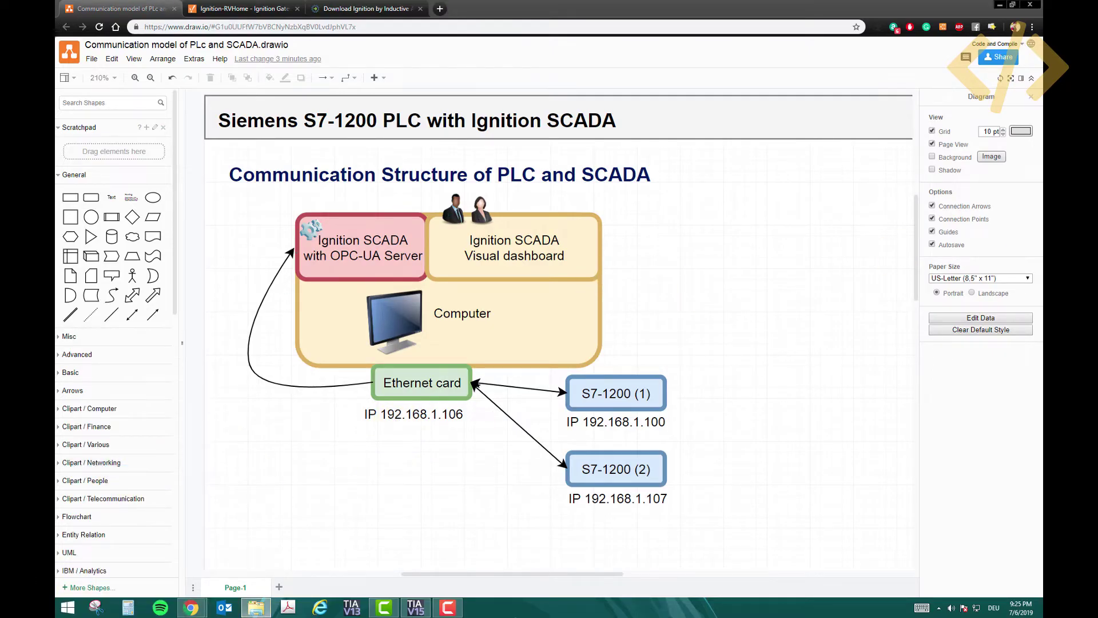
{"action": "left_click_drag", "start_coordinate": [486, 94], "coordinate": [383, 97]}
{"action": "left_click", "coordinate": [172, 161]}
{"action": "right_click", "coordinate": [173, 167]}
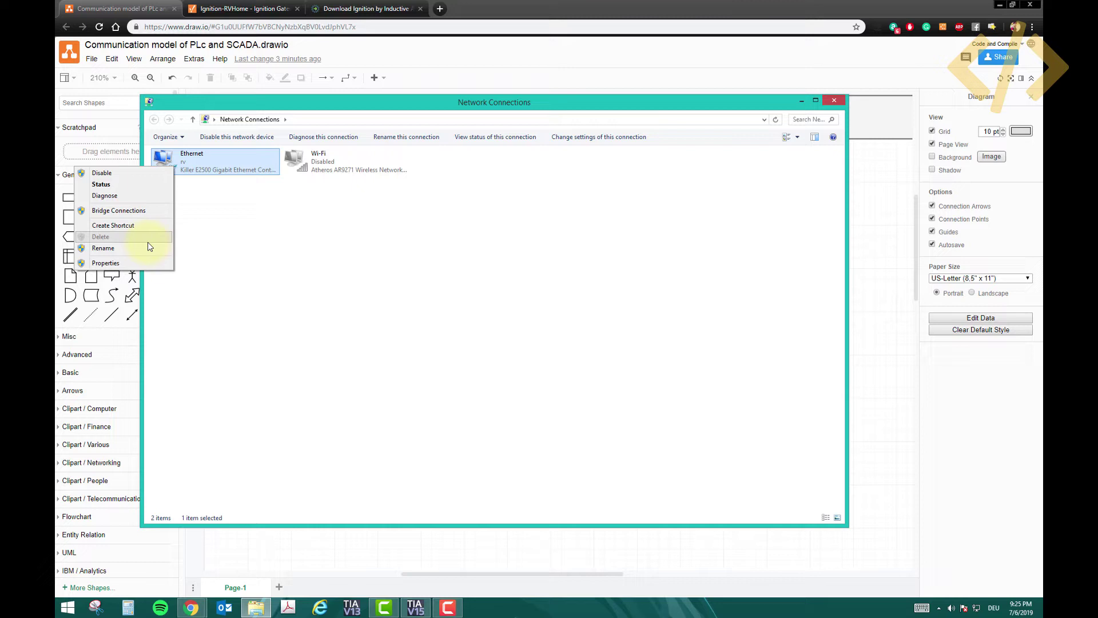
{"action": "left_click", "coordinate": [137, 262]}
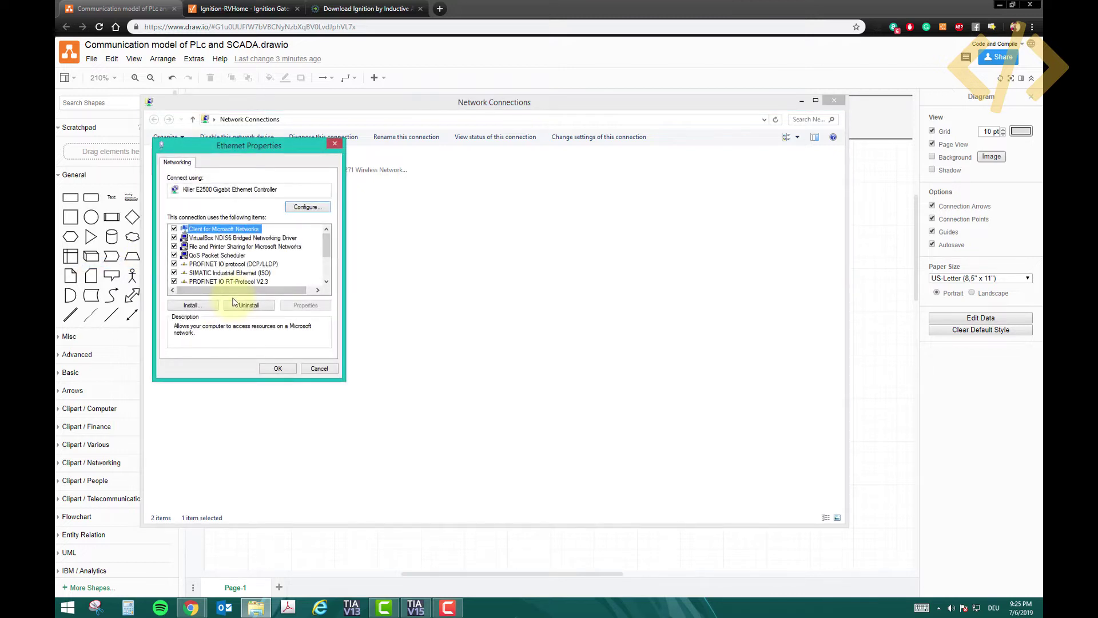
Step: Check the Ethernet adapter's Internet Protocol Version 4 (TCP/IPv4) settings, then close the network windows
{"action": "key", "text": "Down"}
{"action": "key", "text": "Down"}
{"action": "key", "text": "Down"}
{"action": "key", "text": "Down"}
{"action": "scroll", "coordinate": [234, 302], "scroll_direction": "down", "scroll_amount": 1}
{"action": "key", "text": "Down"}
{"action": "key", "text": "Down"}
{"action": "key", "text": "Down"}
{"action": "key", "text": "Down"}
{"action": "key", "text": "Down"}
{"action": "key", "text": "Down"}
{"action": "key", "text": "Down"}
{"action": "key", "text": "Down"}
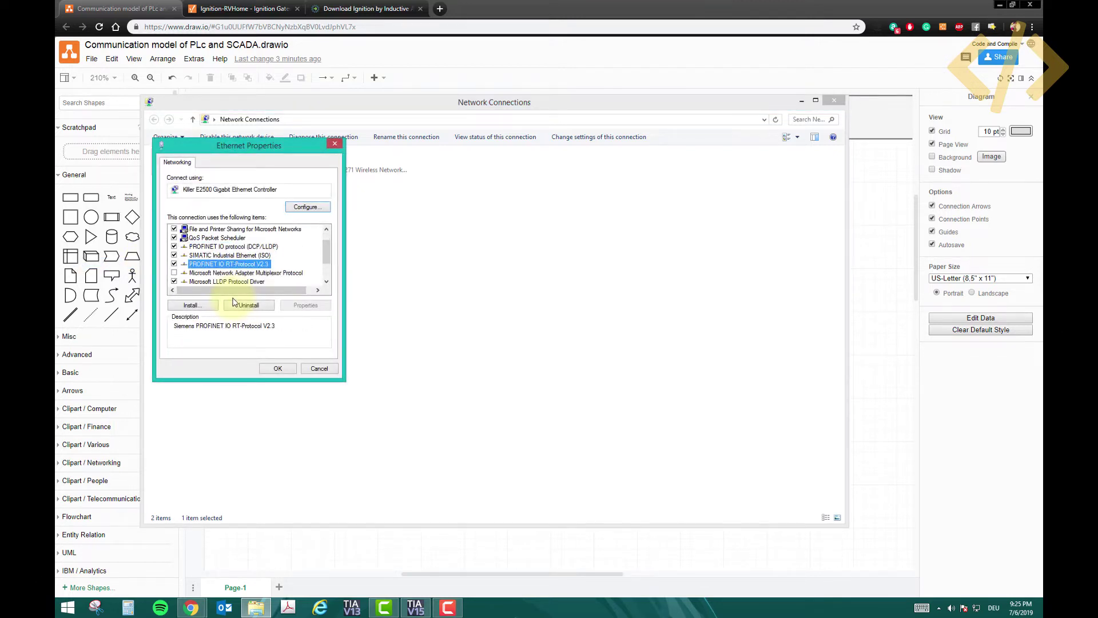
{"action": "key", "text": "Up"}
{"action": "key", "text": "Up"}
{"action": "key", "text": "Up"}
{"action": "key", "text": "Up"}
{"action": "key", "text": "Up"}
{"action": "key", "text": "Up"}
{"action": "key", "text": "Down"}
{"action": "key", "text": "Down"}
{"action": "key", "text": "Down"}
{"action": "key", "text": "Down"}
{"action": "key", "text": "Down"}
{"action": "key", "text": "Down"}
{"action": "key", "text": "alt+r"}
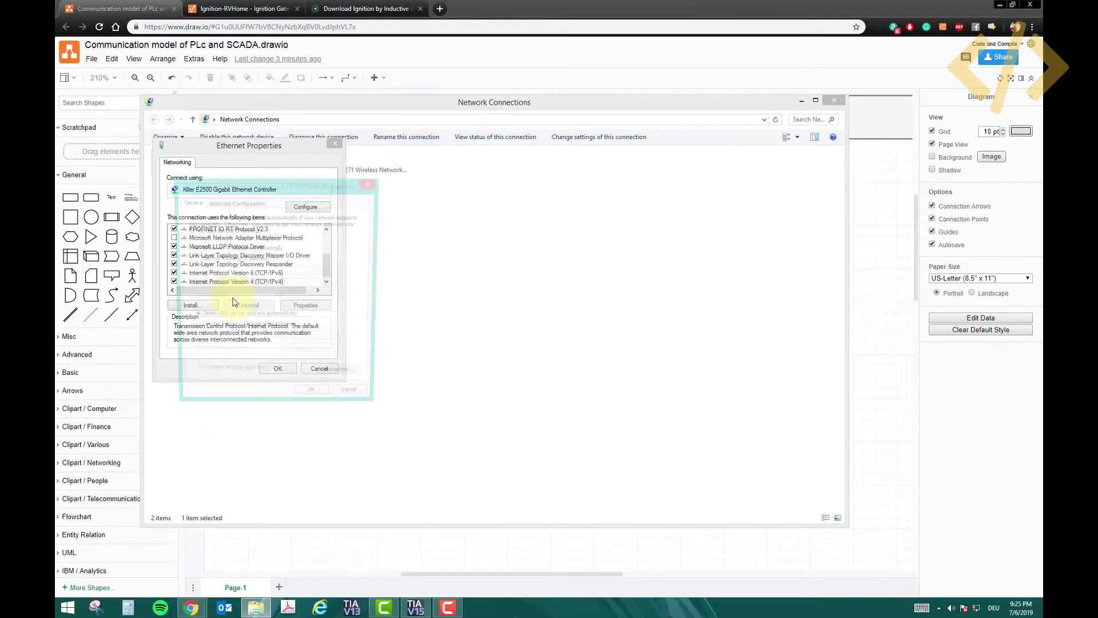
{"action": "key", "text": "Escape"}
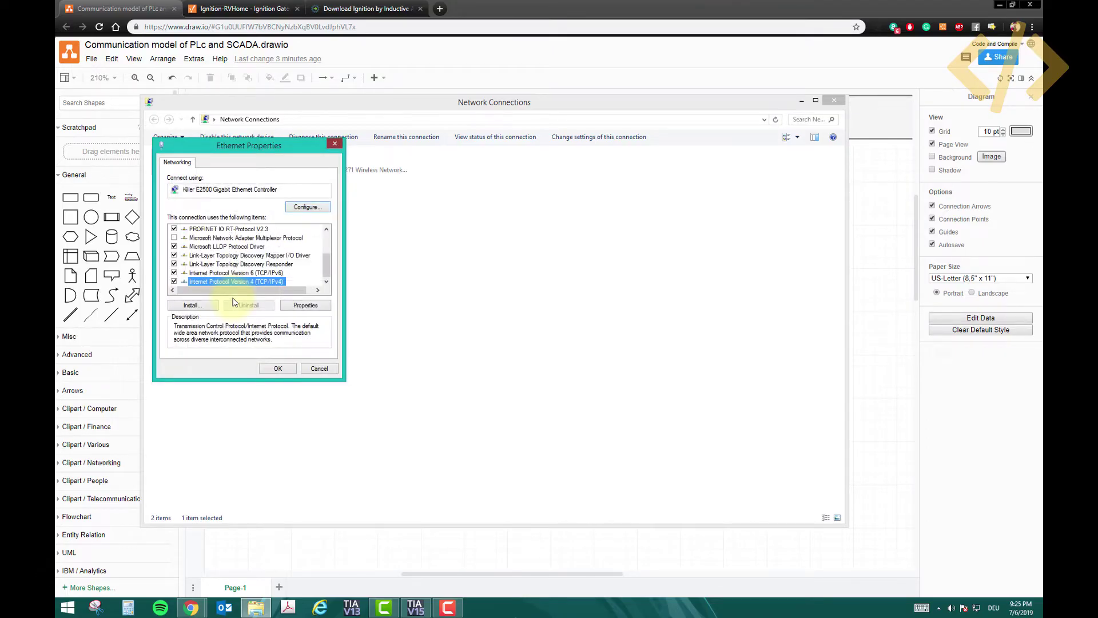
{"action": "left_click", "coordinate": [335, 143]}
{"action": "left_click", "coordinate": [834, 101]}
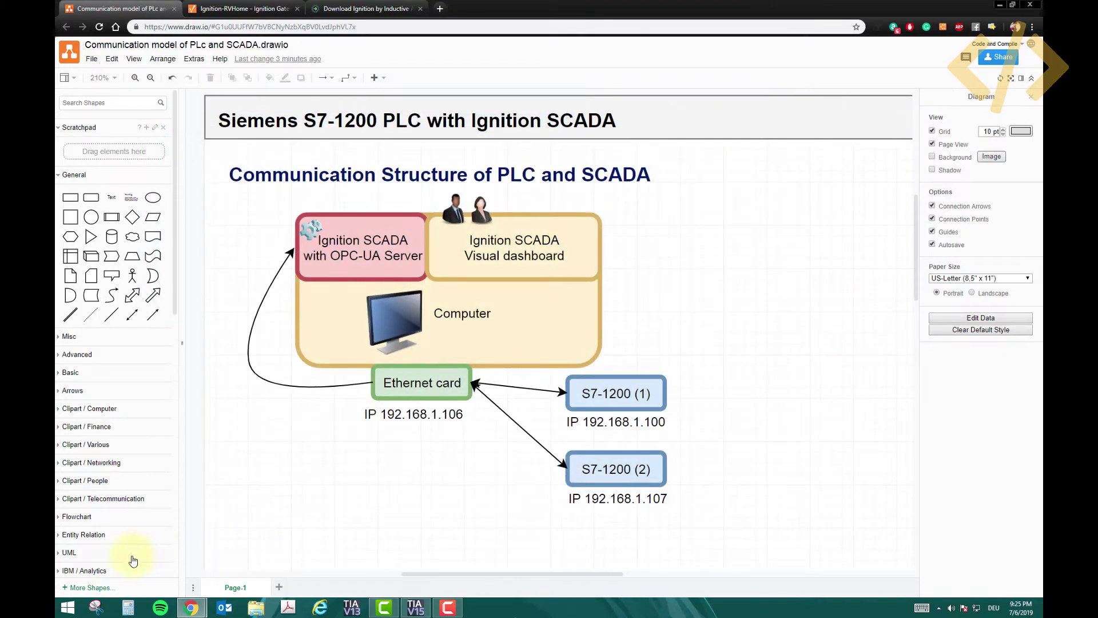
Step: Run ipconfig in Command Prompt to confirm Ethernet IPv4 192.168.1.106, then close the console
{"action": "left_click", "coordinate": [67, 609]}
{"action": "type", "text": "cmd"}
{"action": "key", "text": "Return"}
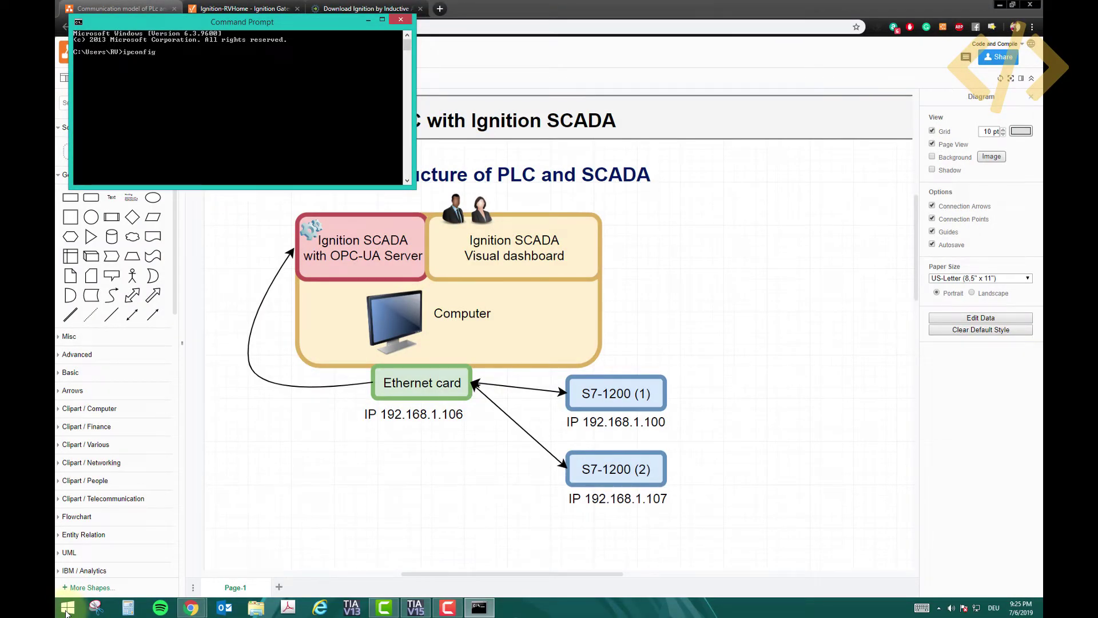
{"action": "type", "text": "ipconfig"}
{"action": "key", "text": "Return"}
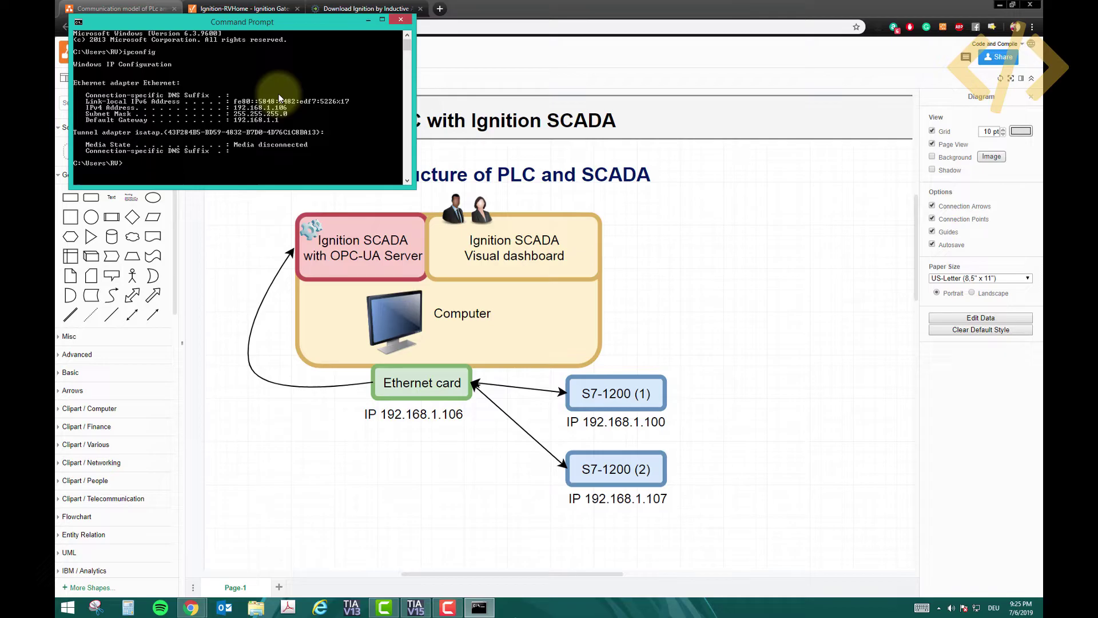
{"action": "left_click_drag", "start_coordinate": [259, 22], "coordinate": [344, 70]}
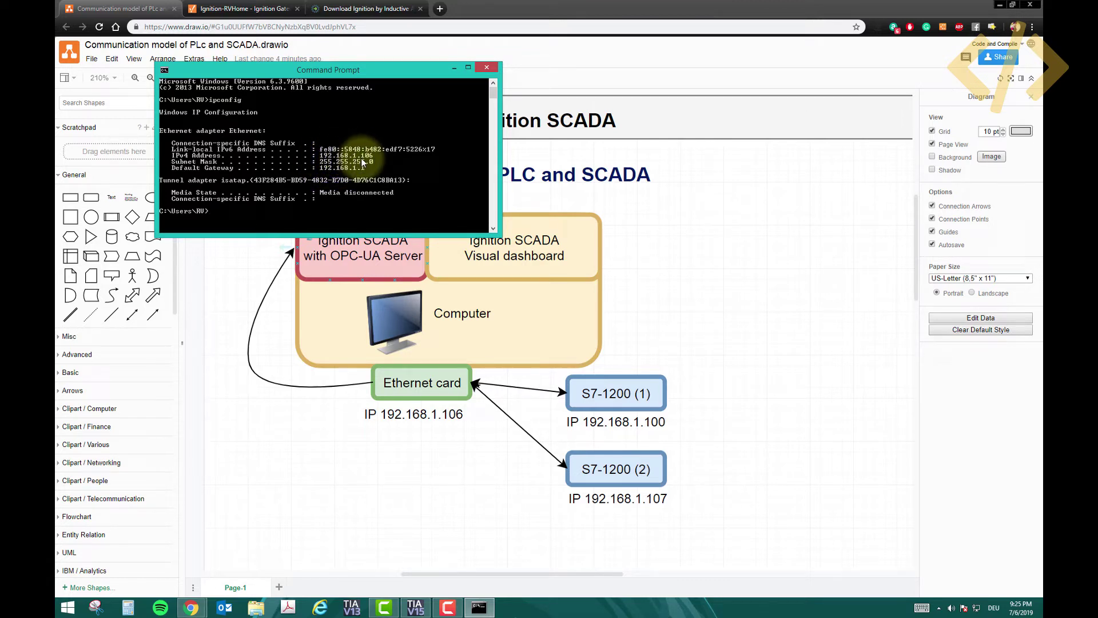
{"action": "left_click", "coordinate": [487, 67]}
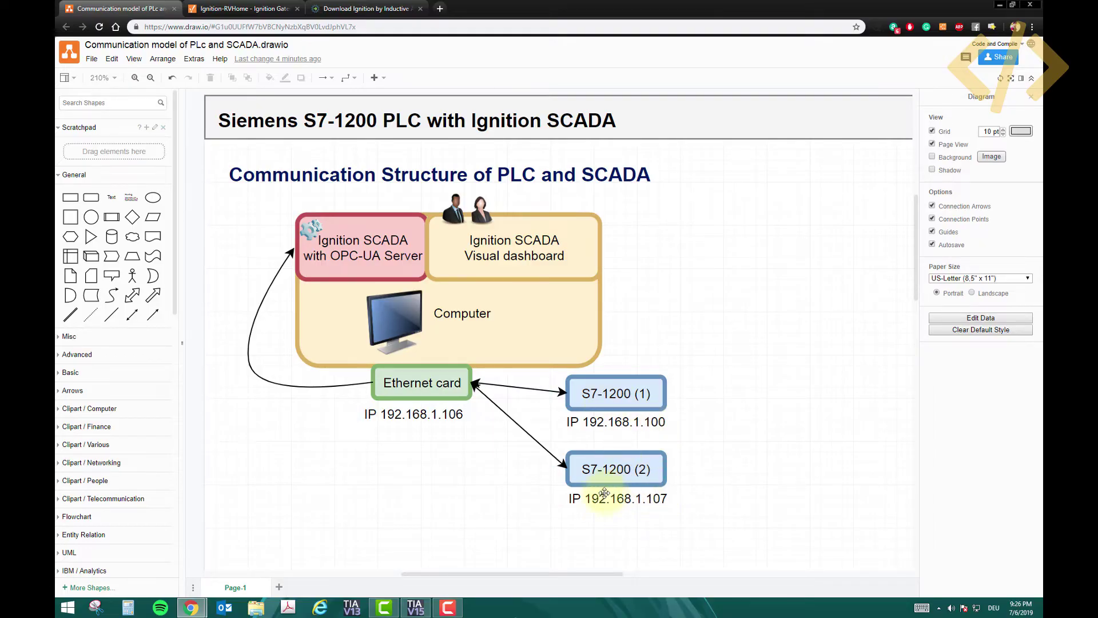
{"action": "left_click", "coordinate": [414, 608]}
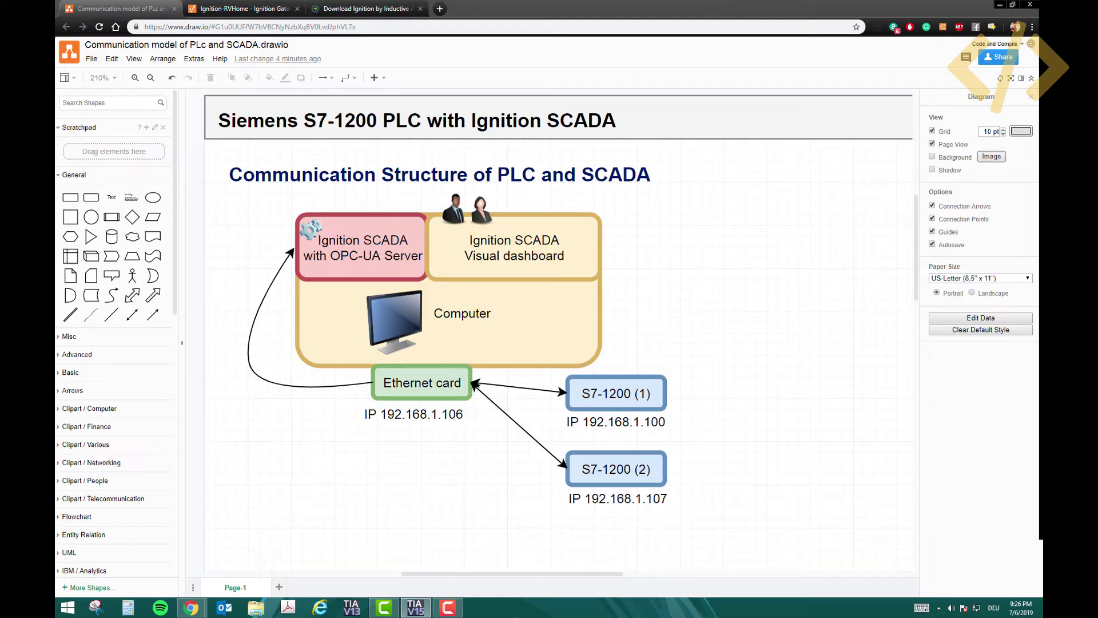
{"action": "left_click_drag", "start_coordinate": [675, 117], "coordinate": [484, 134]}
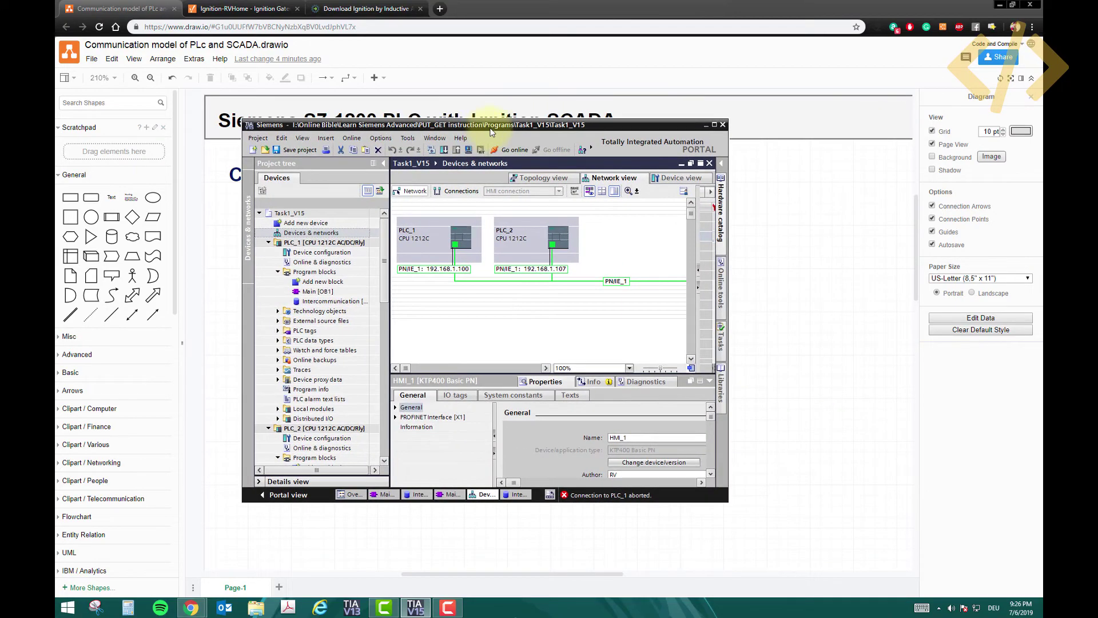
{"action": "double_click", "coordinate": [491, 132]}
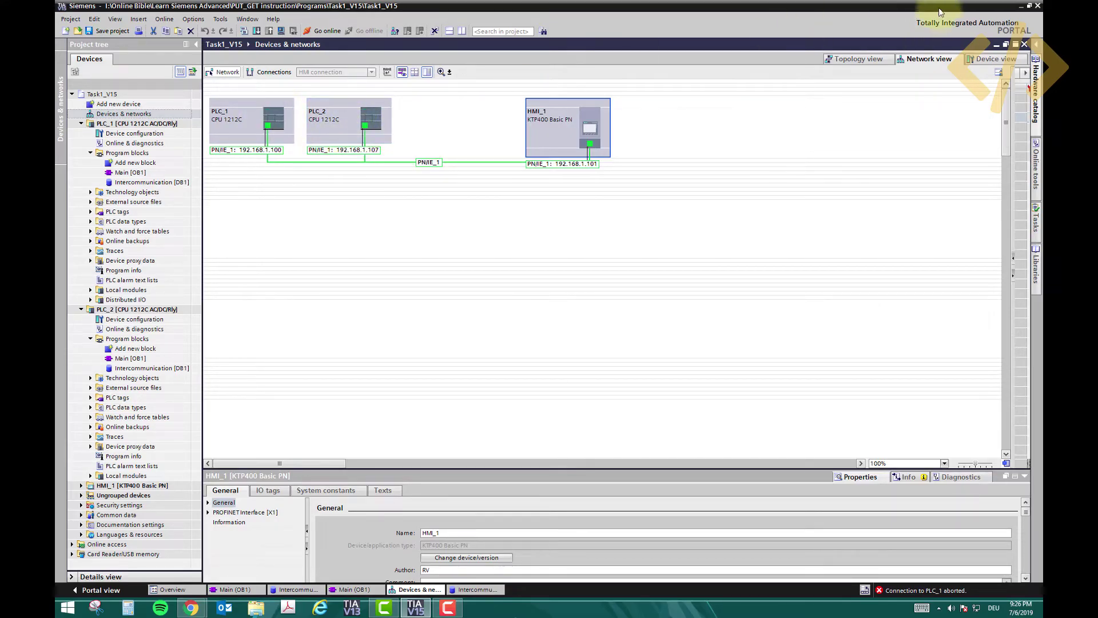
{"action": "left_click", "coordinate": [1021, 5]}
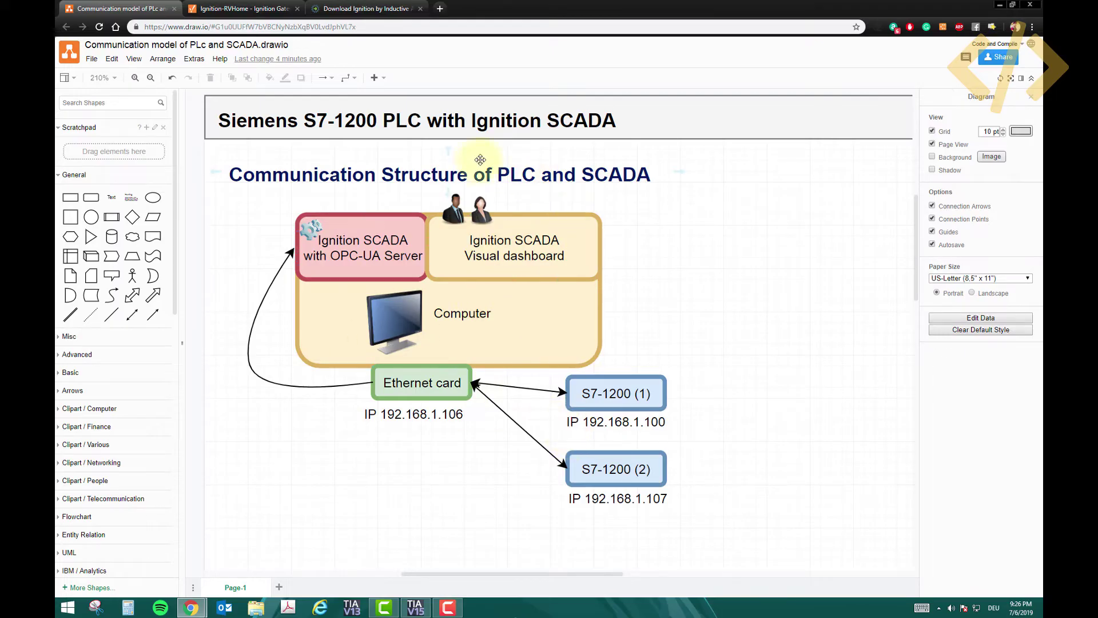
Step: Switch from the Ignition Gateway tab to the Download Ignition page for the Windows installer
{"action": "left_click", "coordinate": [248, 7]}
{"action": "left_click", "coordinate": [369, 9]}
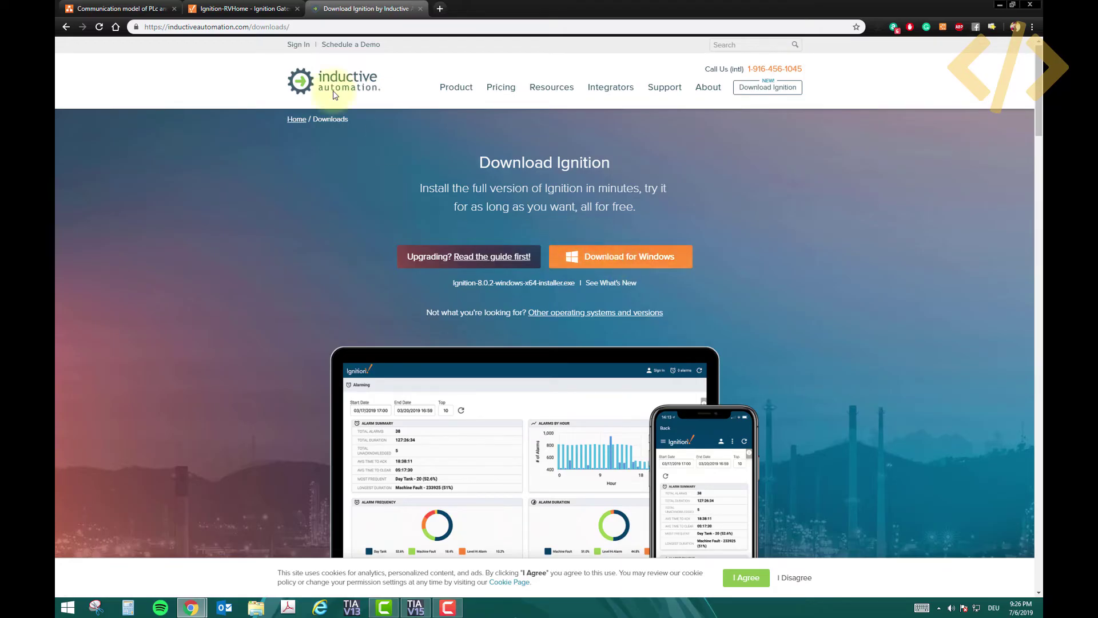
Step: Close the old Gateway tab, load localhost:8088 in a new tab, then return to draw.io
{"action": "left_click", "coordinate": [297, 9]}
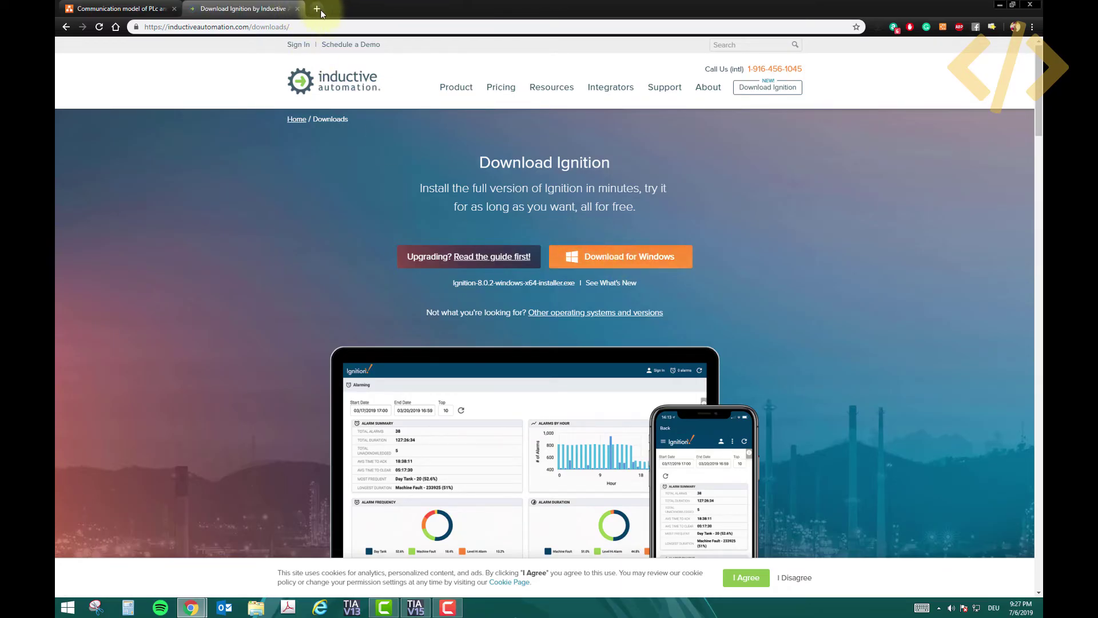
{"action": "left_click", "coordinate": [317, 9]}
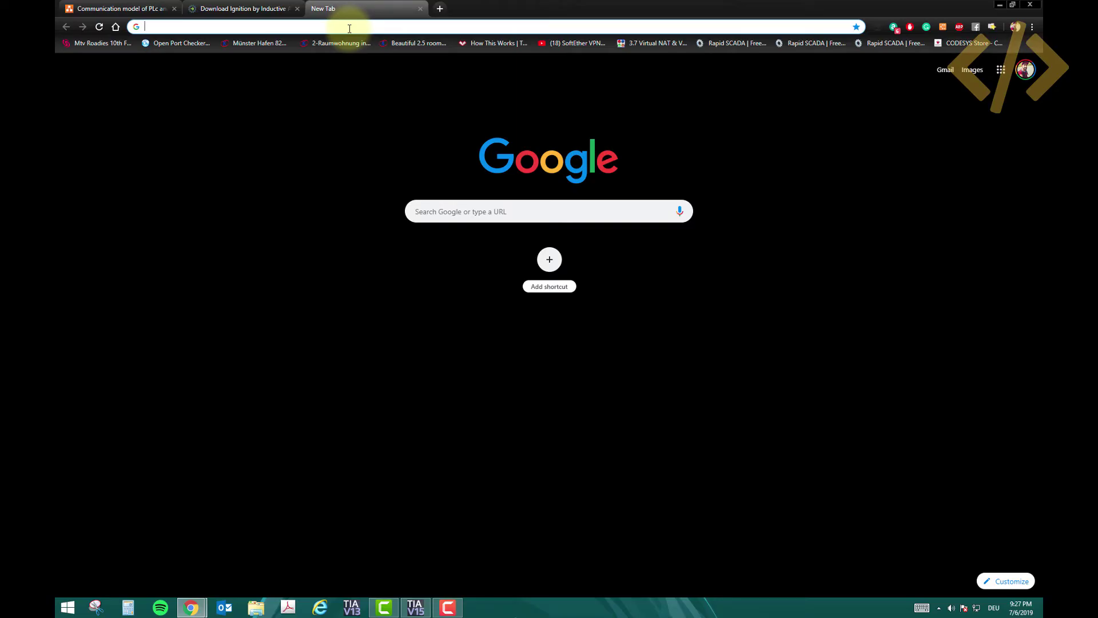
{"action": "type", "text": "local"}
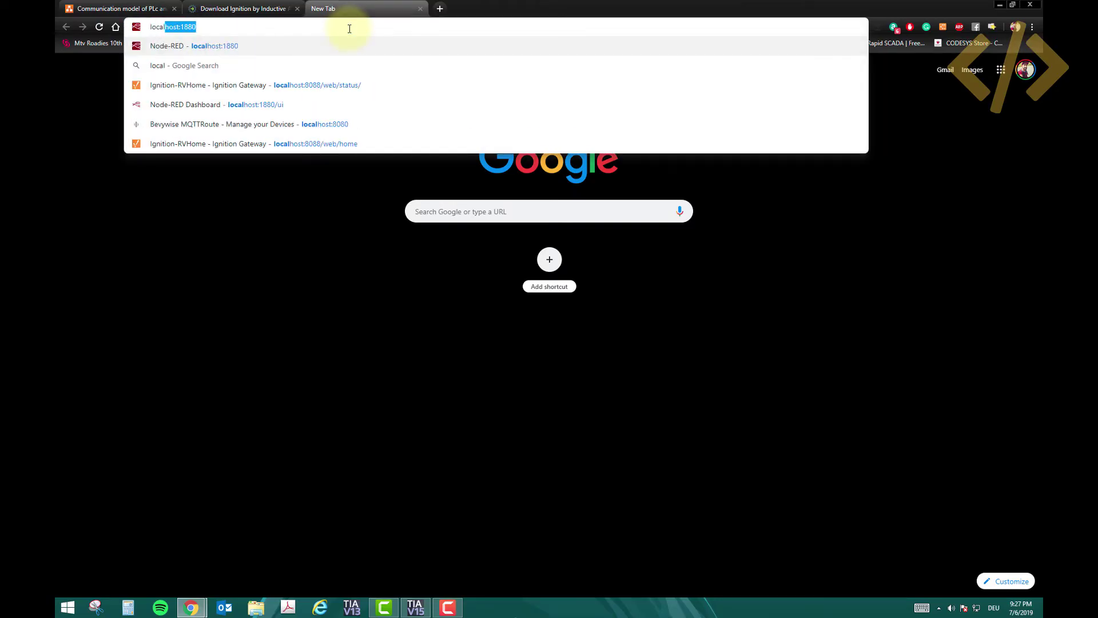
{"action": "type", "text": "host:8088"}
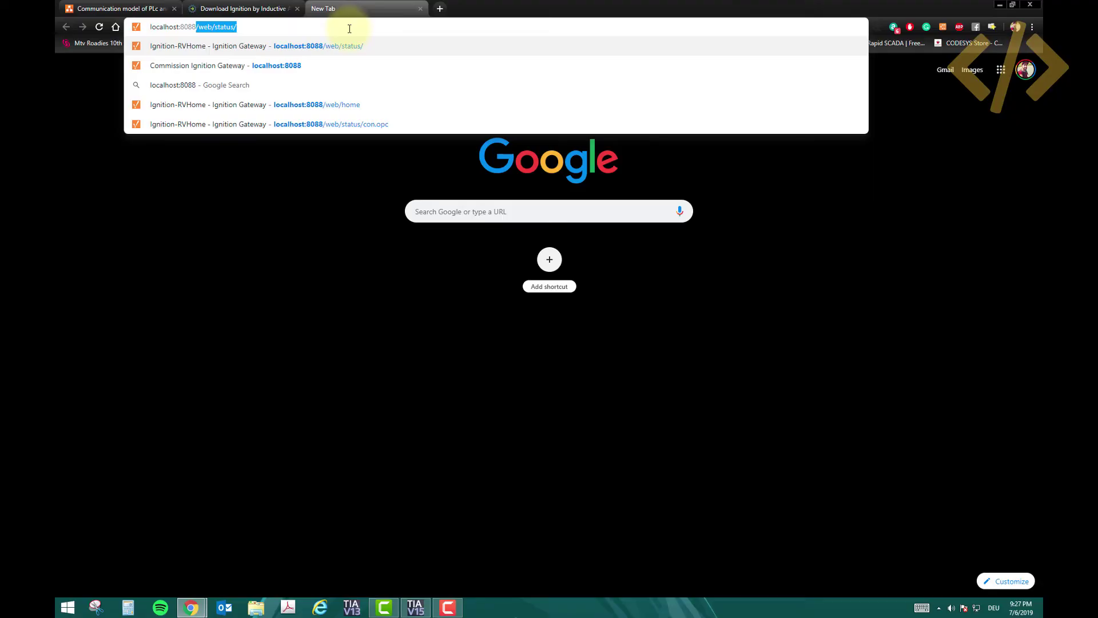
{"action": "key", "text": "BackSpace"}
{"action": "key", "text": "Return"}
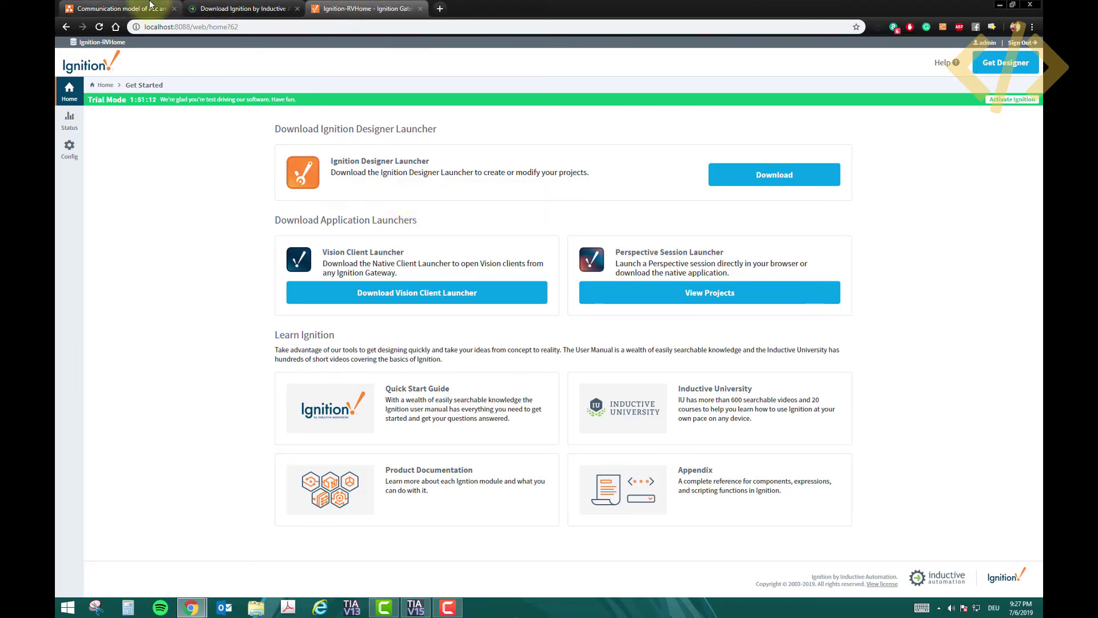
{"action": "left_click", "coordinate": [120, 9]}
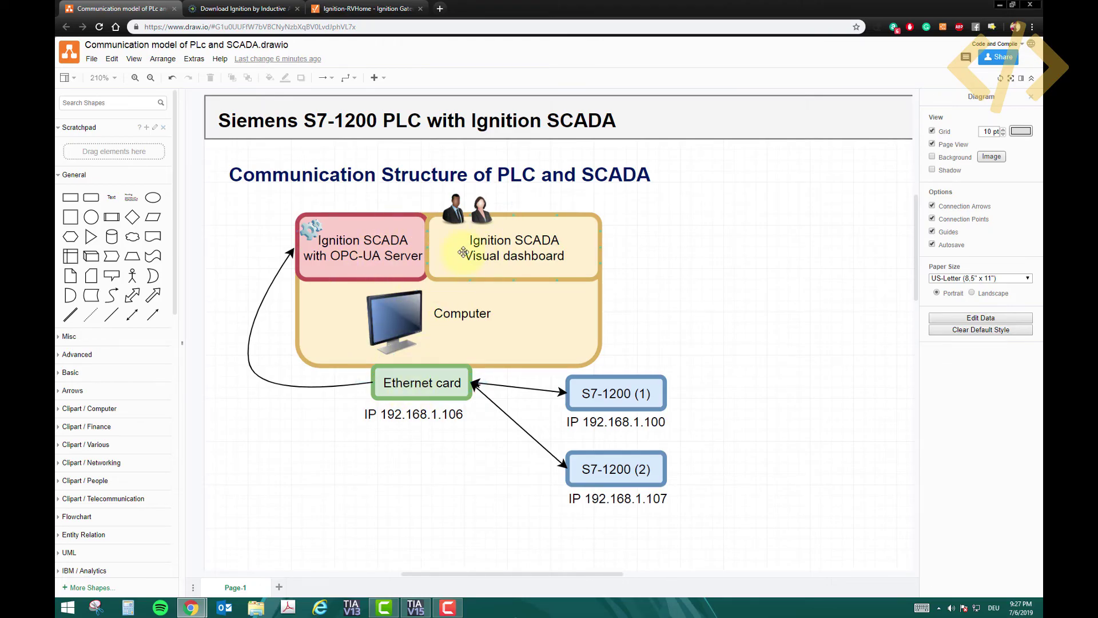
Step: Select the Ignition SCADA with OPC-UA Server box and the Computer container, then show the Ignition download page
{"action": "left_click", "coordinate": [395, 247]}
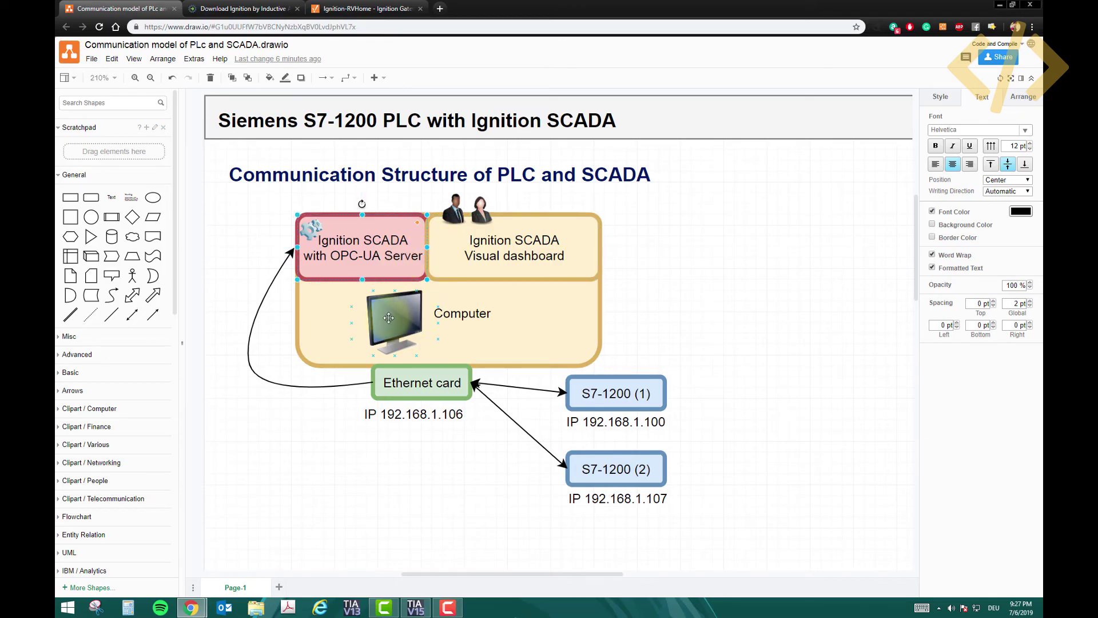
{"action": "left_click", "coordinate": [469, 334]}
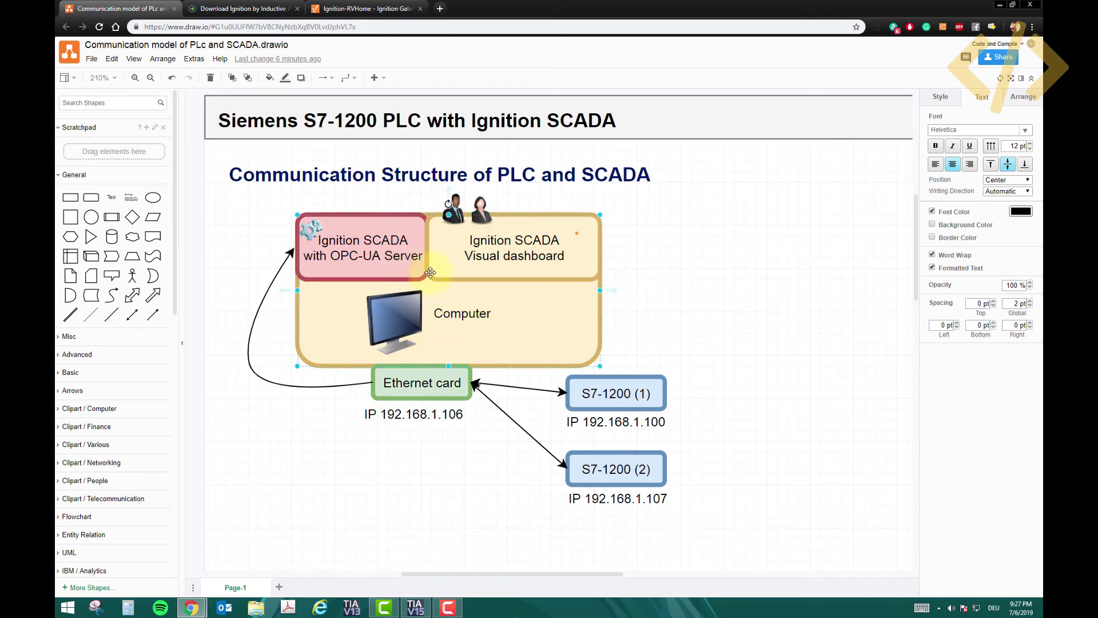
{"action": "left_click", "coordinate": [243, 9]}
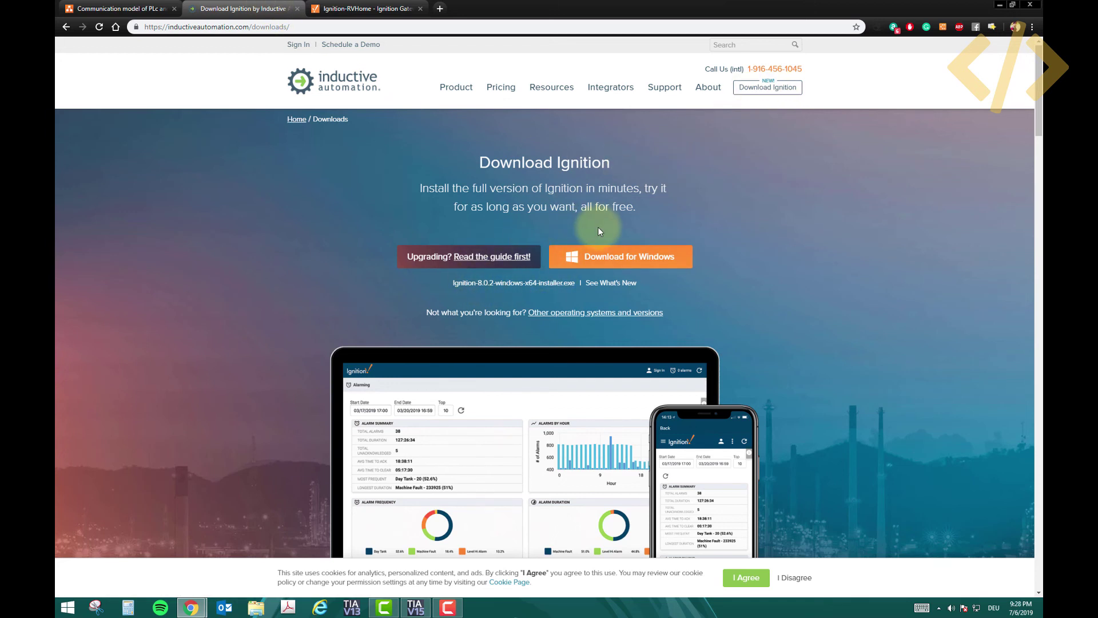
Step: View the Ignition-RVHome gateway Status overview showing version 8.0.2 and NIC 192.168.1.106
{"action": "left_click", "coordinate": [395, 9]}
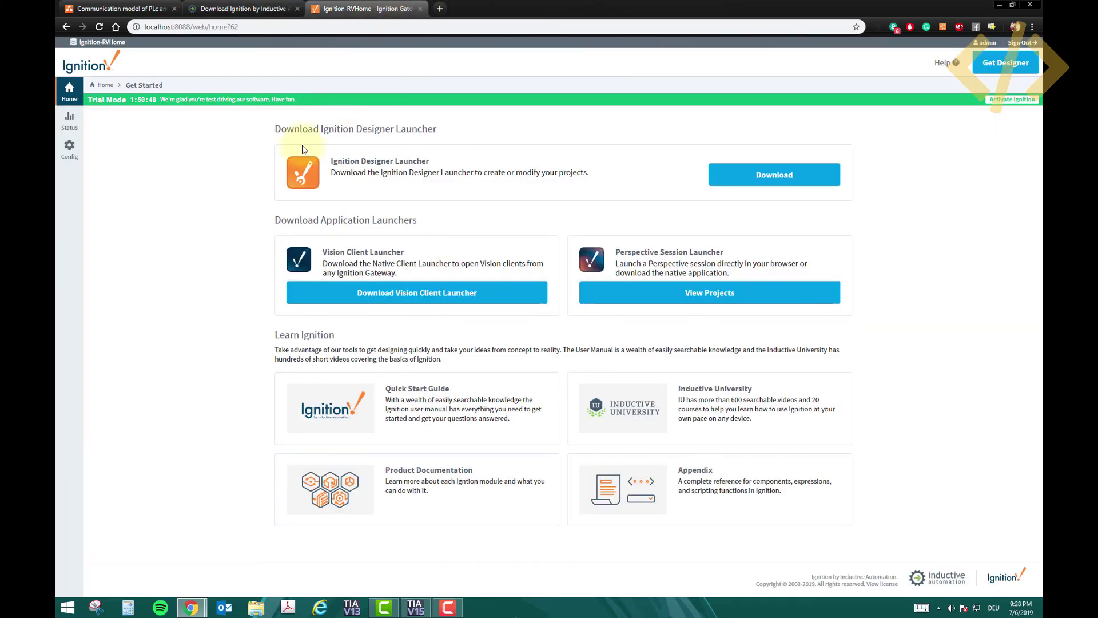
{"action": "left_click", "coordinate": [72, 120]}
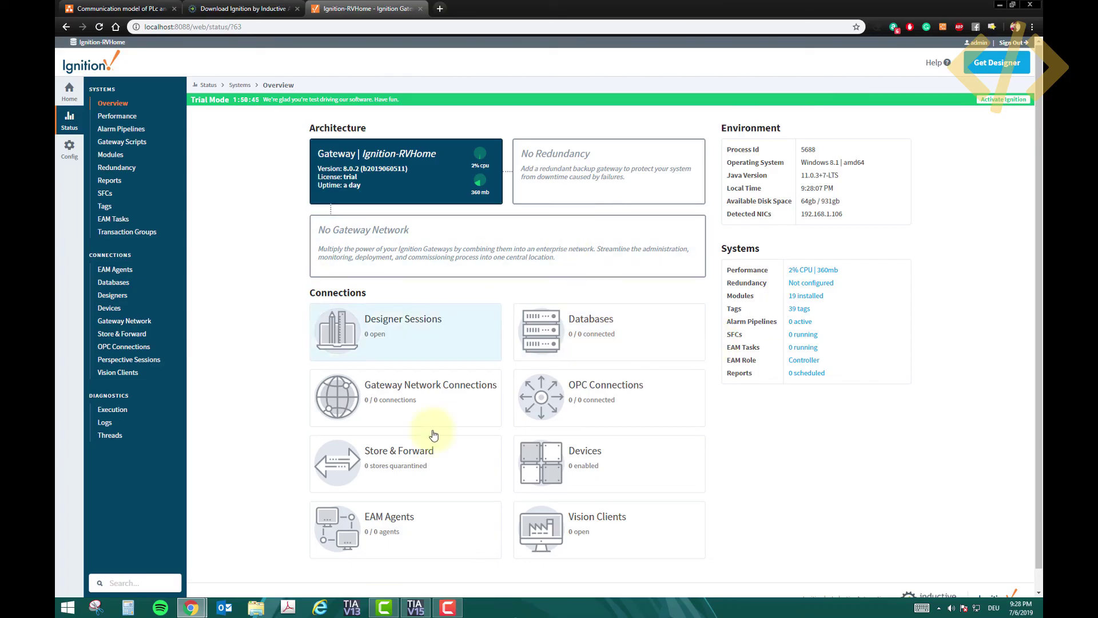